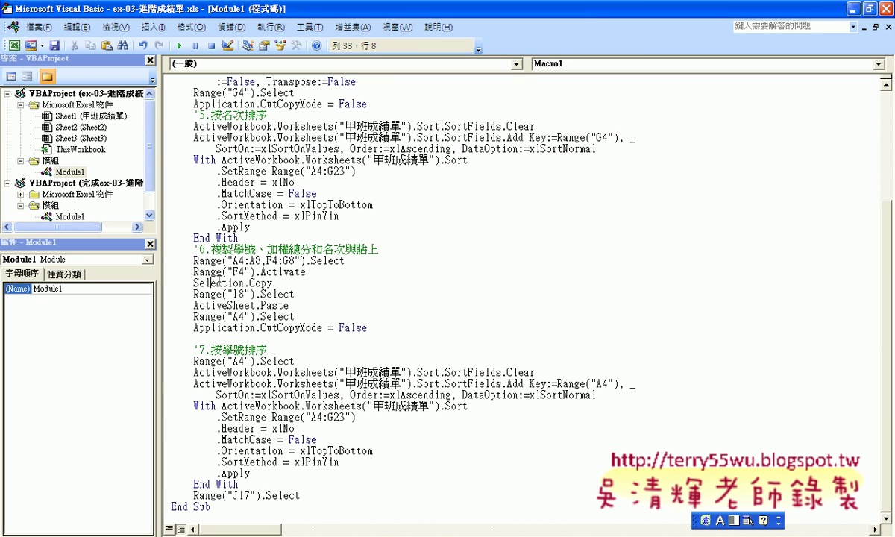
- In Macro1, insert a blank line after the last End With, before Range("J17").Select
{"action": "left_click", "coordinate": [239, 294]}
{"action": "left_click_drag", "start_coordinate": [301, 495], "coordinate": [193, 496]}
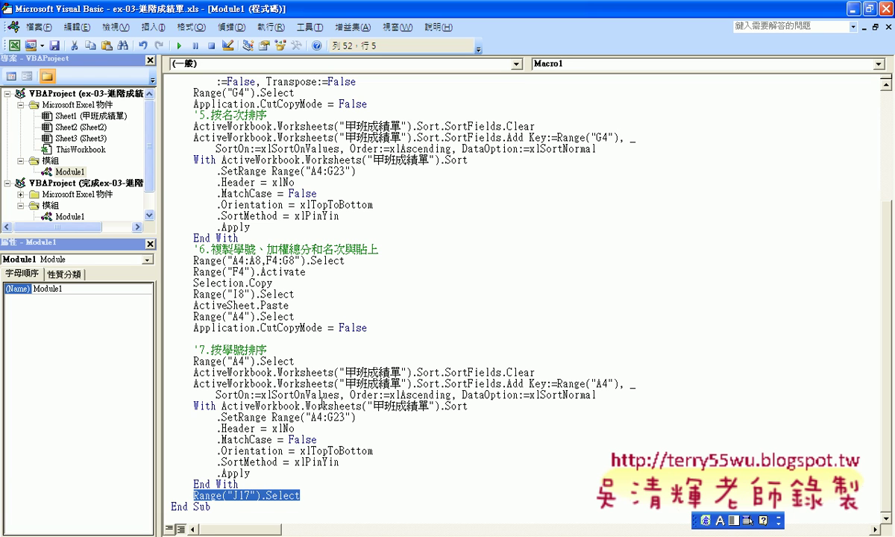
{"action": "left_click", "coordinate": [284, 482]}
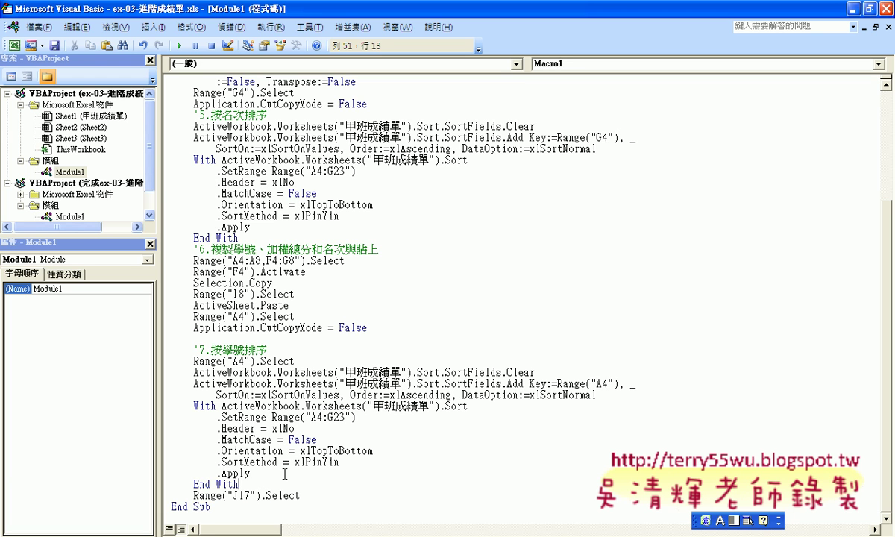
{"action": "key", "text": "Return"}
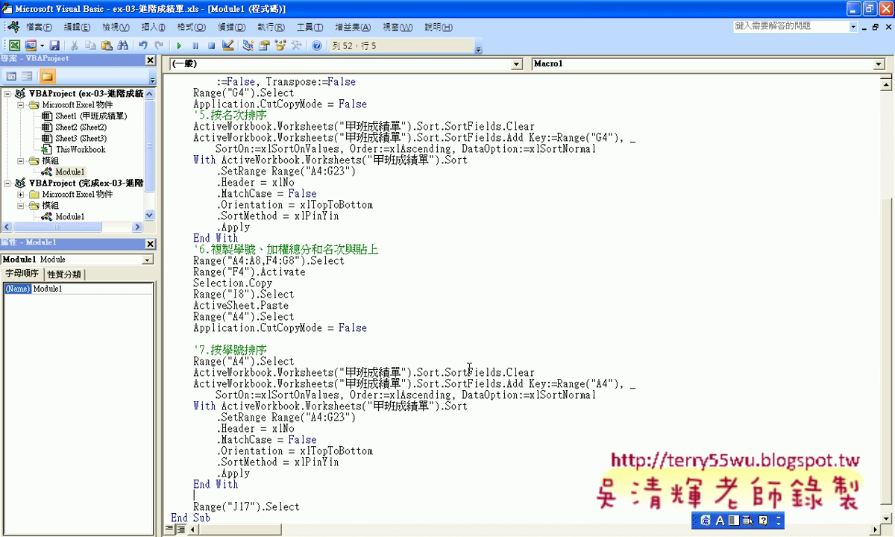
- Back in the workbook, move the sample-sheet picture further right and show the Insert Shapes gallery
{"action": "left_click", "coordinate": [886, 9]}
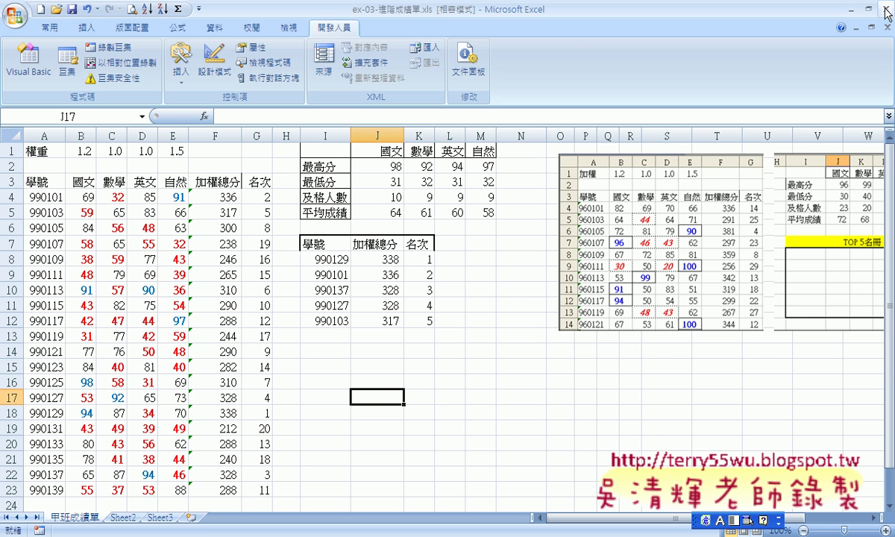
{"action": "left_click", "coordinate": [616, 192]}
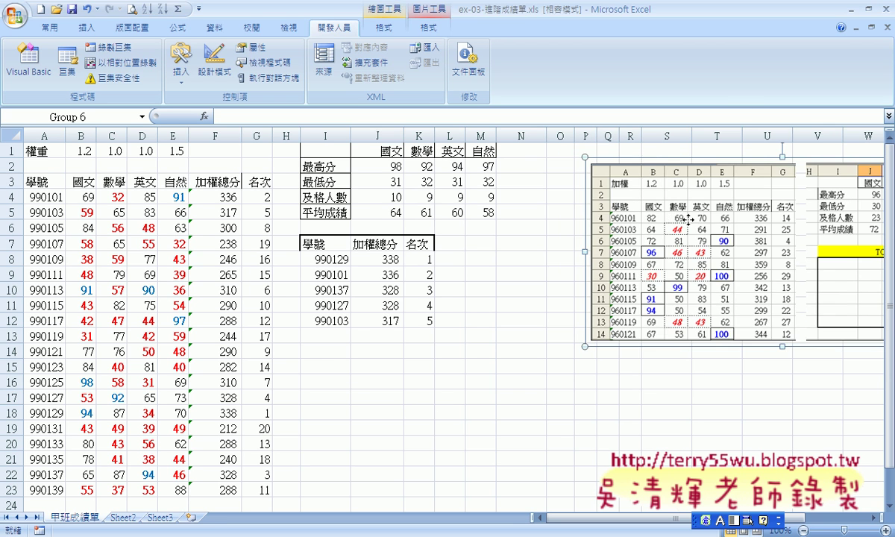
{"action": "mouse_move", "coordinate": [685, 215]}
{"action": "left_mouse_down"}
{"action": "mouse_move", "coordinate": [780, 235]}
{"action": "mouse_move", "coordinate": [776, 229]}
{"action": "left_mouse_up"}
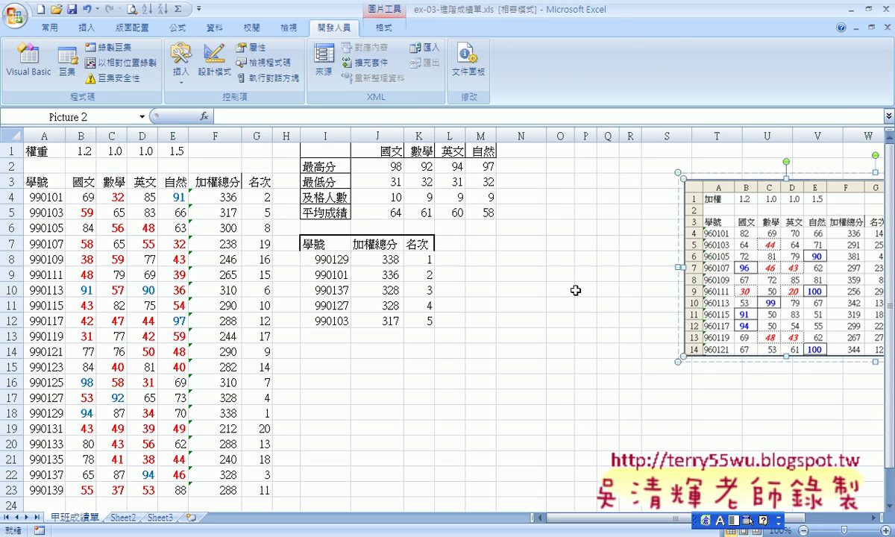
{"action": "left_click", "coordinate": [87, 27]}
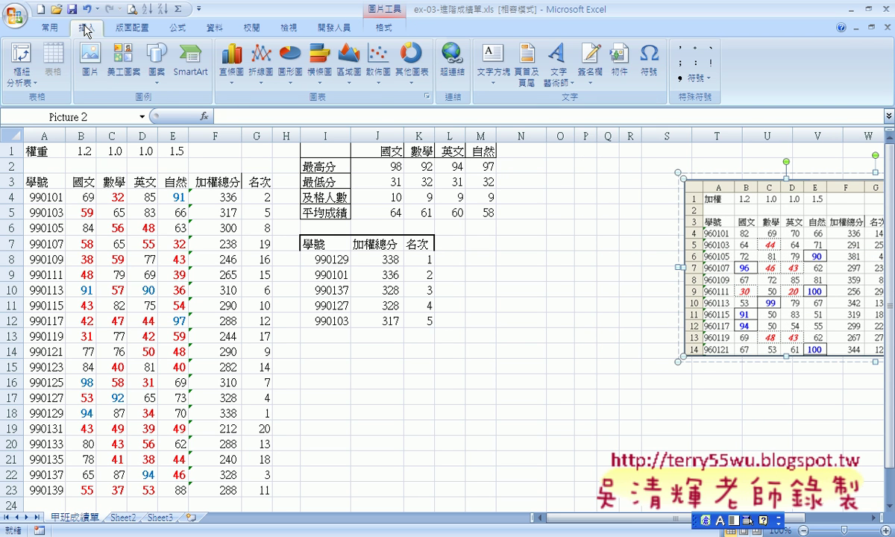
{"action": "left_click", "coordinate": [162, 85]}
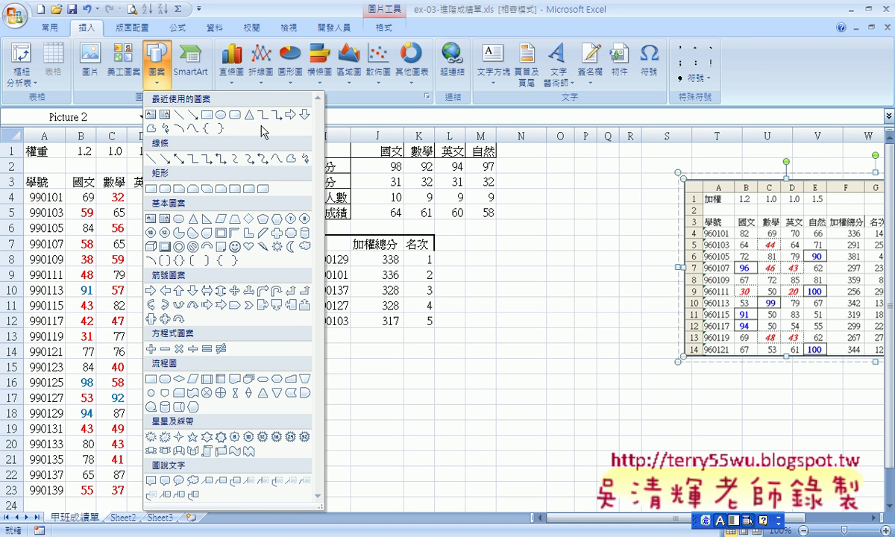
- Draw a rounded rectangle beside the top-5 table and apply a green shape style
{"action": "left_click", "coordinate": [235, 115]}
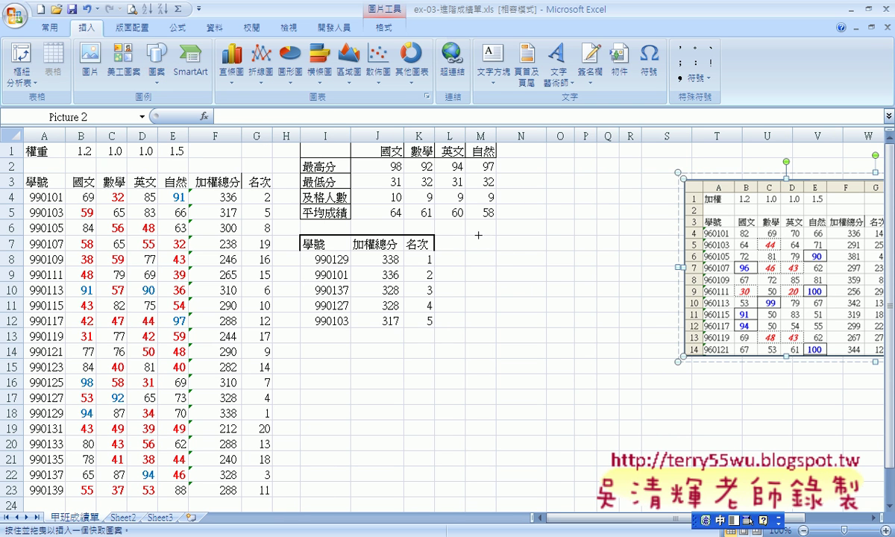
{"action": "left_click_drag", "start_coordinate": [479, 236], "coordinate": [559, 259]}
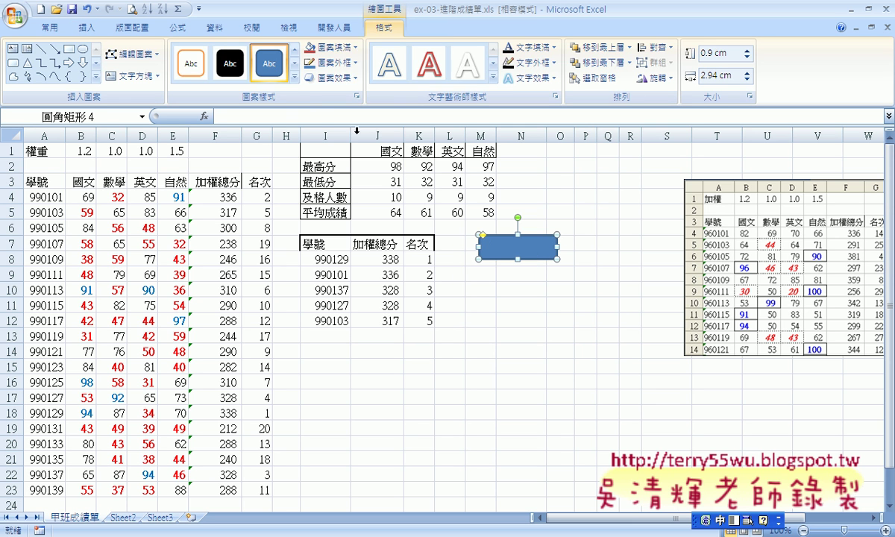
{"action": "left_click", "coordinate": [295, 78]}
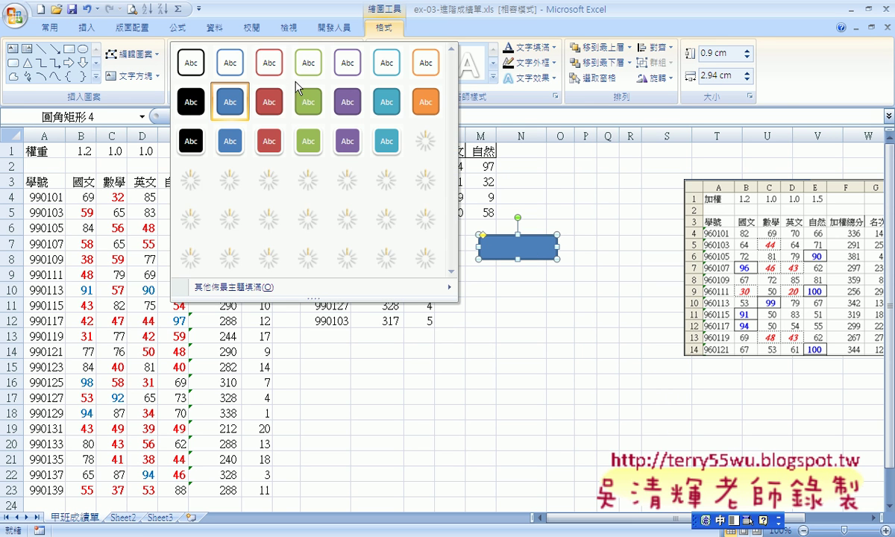
{"action": "left_click", "coordinate": [307, 142]}
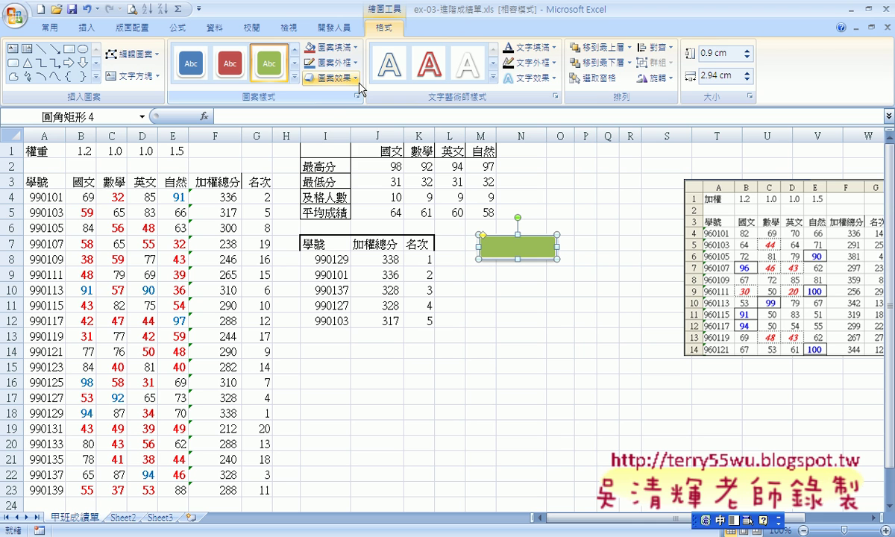
- Nudge the green rectangle slightly and enter 確定 as its label using the Chinese IME
{"action": "left_click_drag", "start_coordinate": [525, 250], "coordinate": [533, 261]}
{"action": "right_click", "coordinate": [525, 244]}
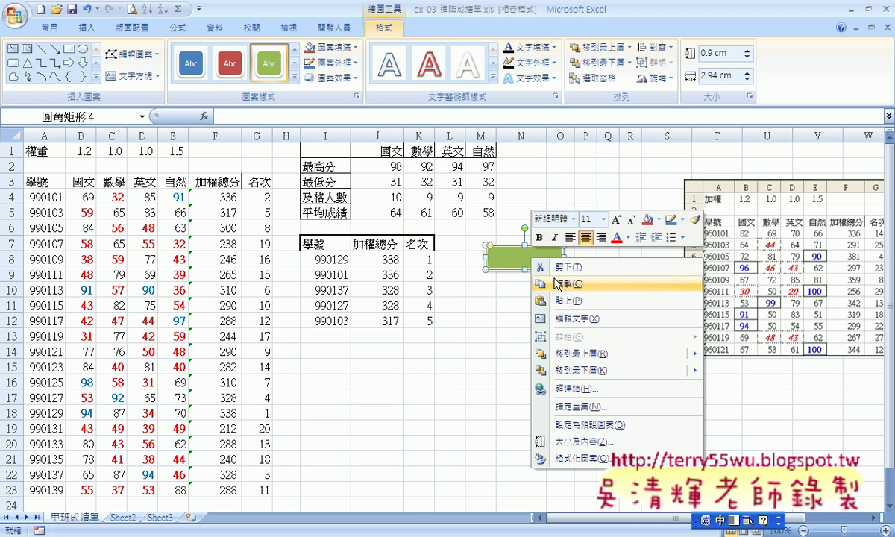
{"action": "left_click", "coordinate": [566, 320]}
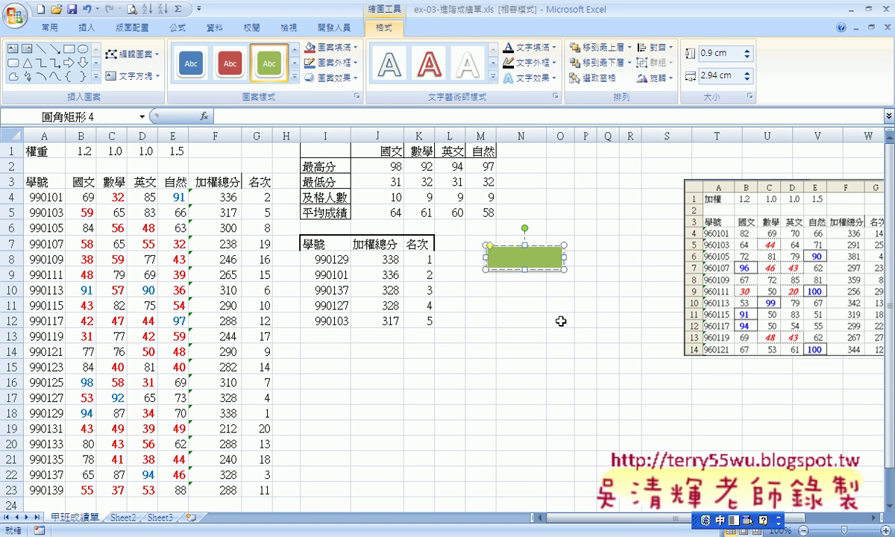
{"action": "key", "text": "ctrl+space"}
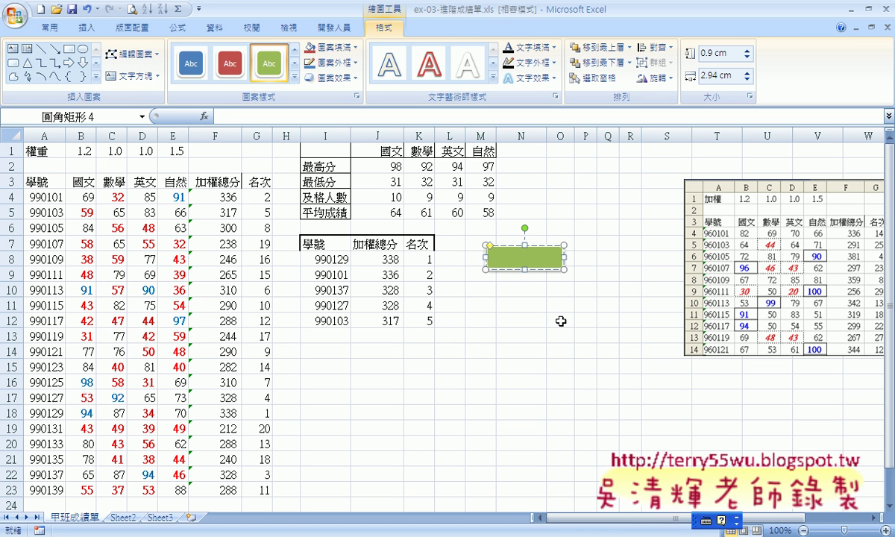
{"action": "key", "text": "ctrl+space"}
{"action": "type", "text": "卻"}
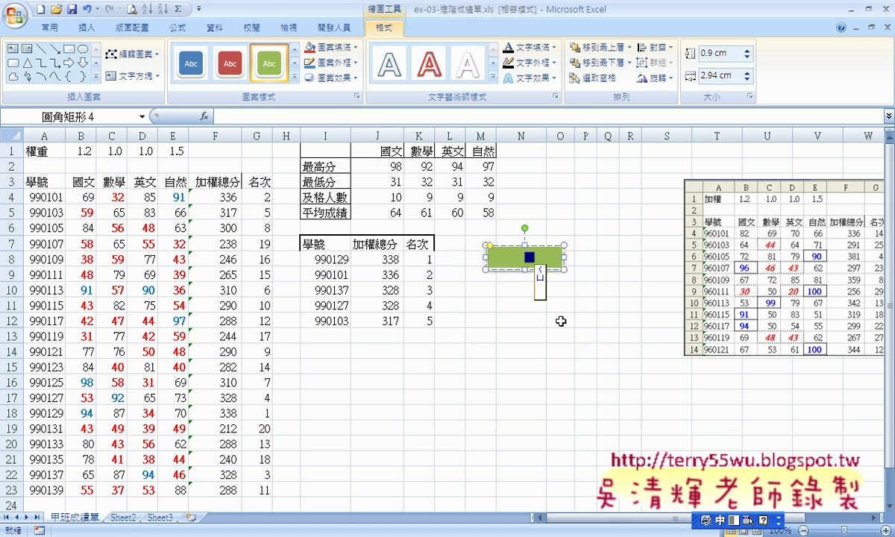
{"action": "type", "text": "定"}
{"action": "left_click", "coordinate": [588, 244]}
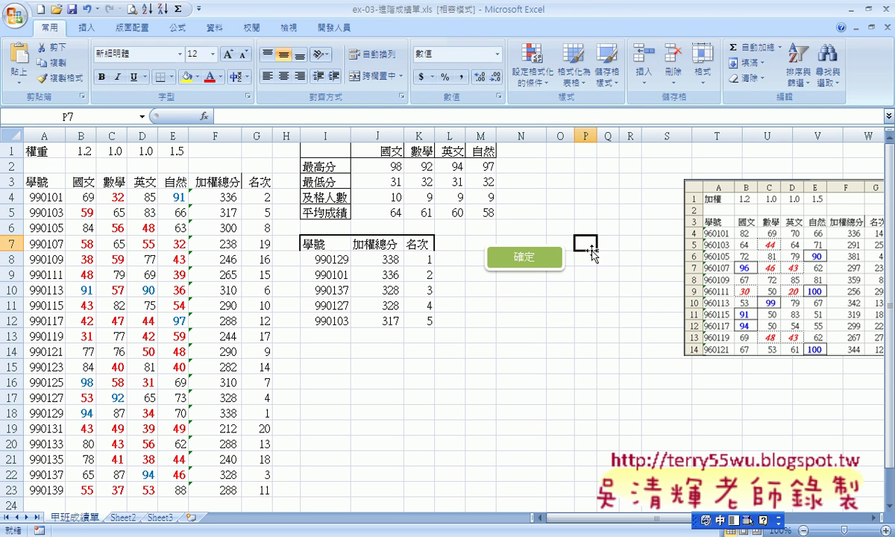
- Assign Macro1 to the green 確定 shape
{"action": "left_click", "coordinate": [540, 262]}
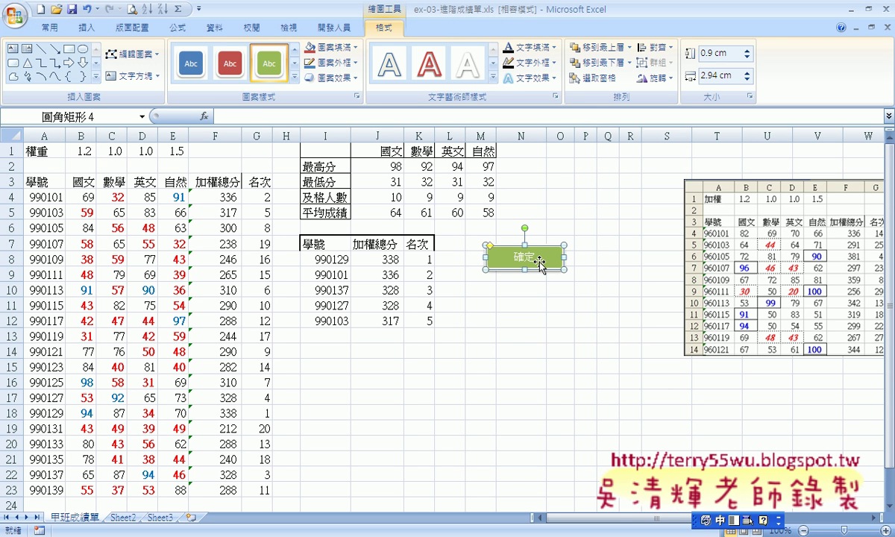
{"action": "right_click", "coordinate": [540, 261]}
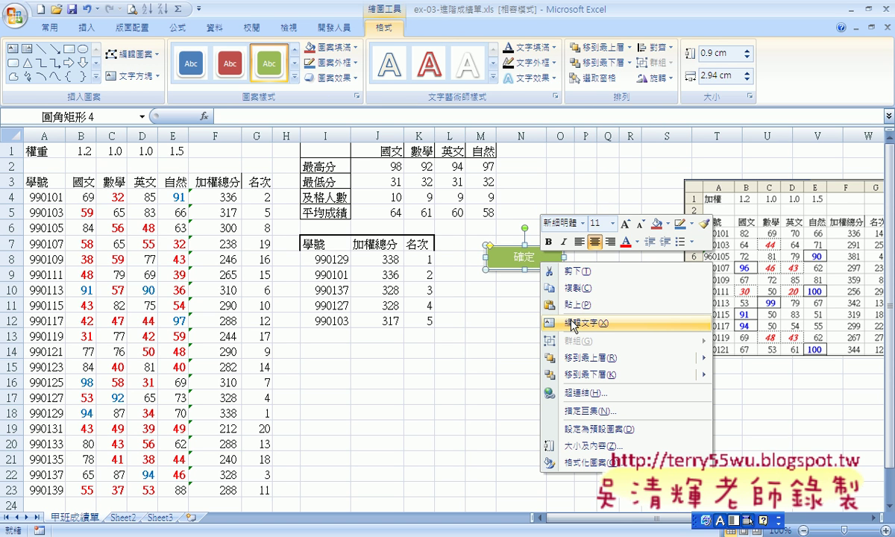
{"action": "left_click", "coordinate": [574, 412]}
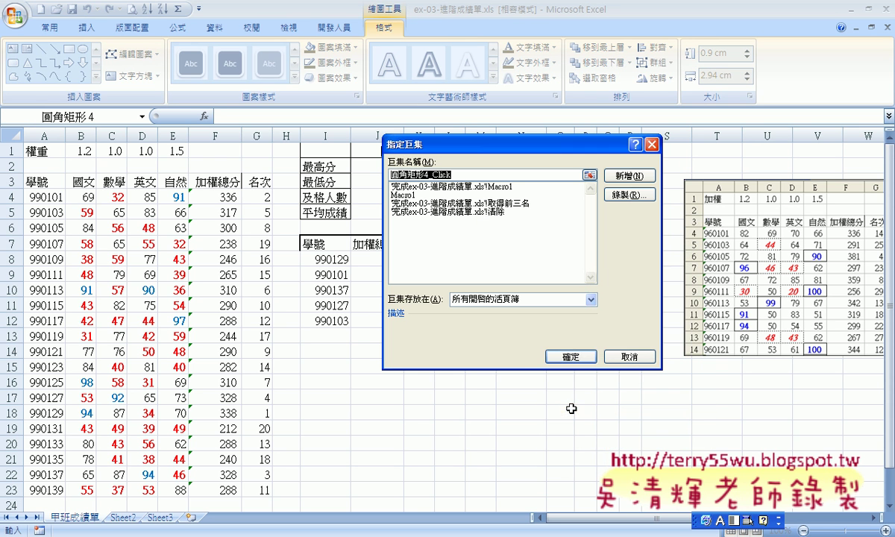
{"action": "left_click", "coordinate": [411, 196]}
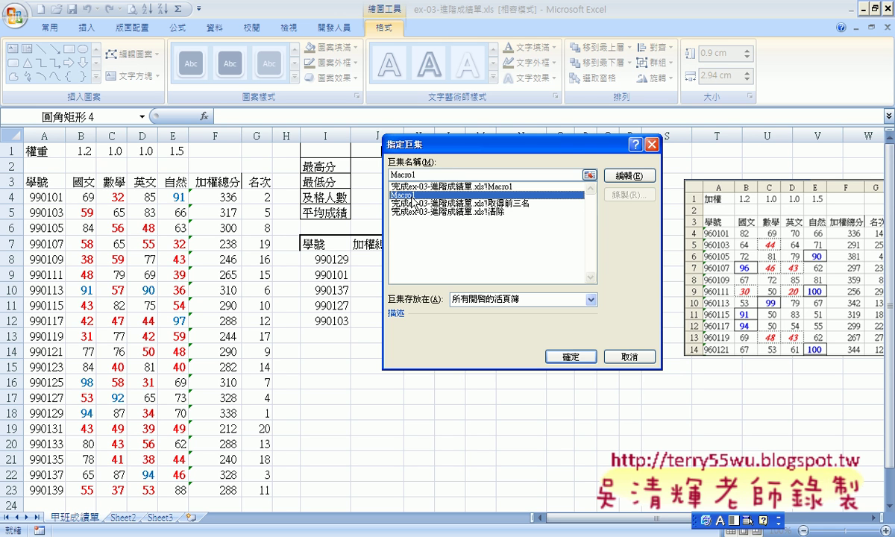
{"action": "left_click", "coordinate": [572, 357]}
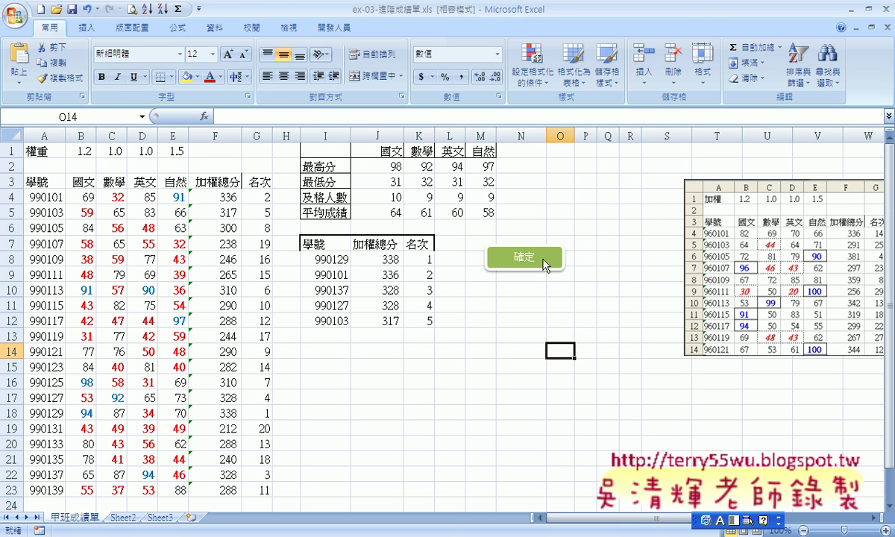
- Clear I8:K12 below the 學號, 加權總分 and 名次 headers
{"action": "left_click_drag", "start_coordinate": [320, 260], "coordinate": [421, 320]}
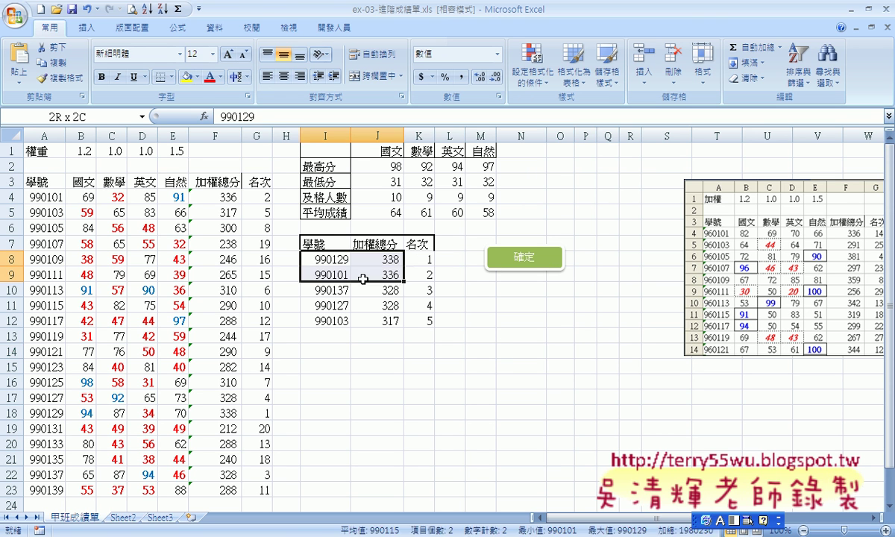
{"action": "left_click", "coordinate": [422, 319]}
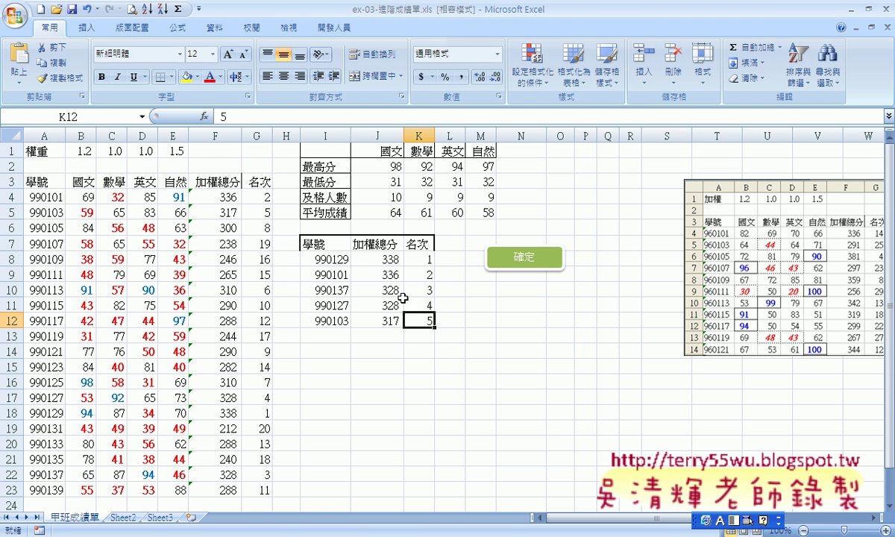
{"action": "left_click_drag", "start_coordinate": [307, 257], "coordinate": [412, 317]}
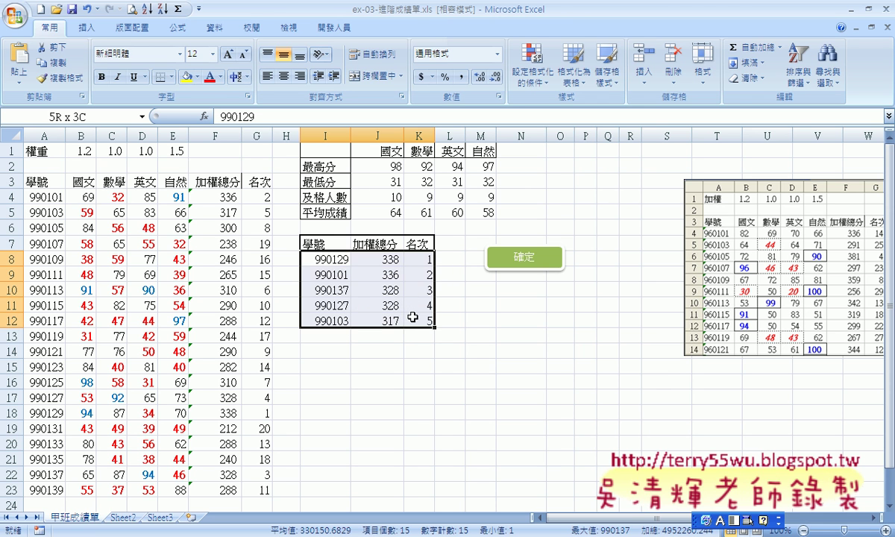
{"action": "left_click", "coordinate": [479, 354]}
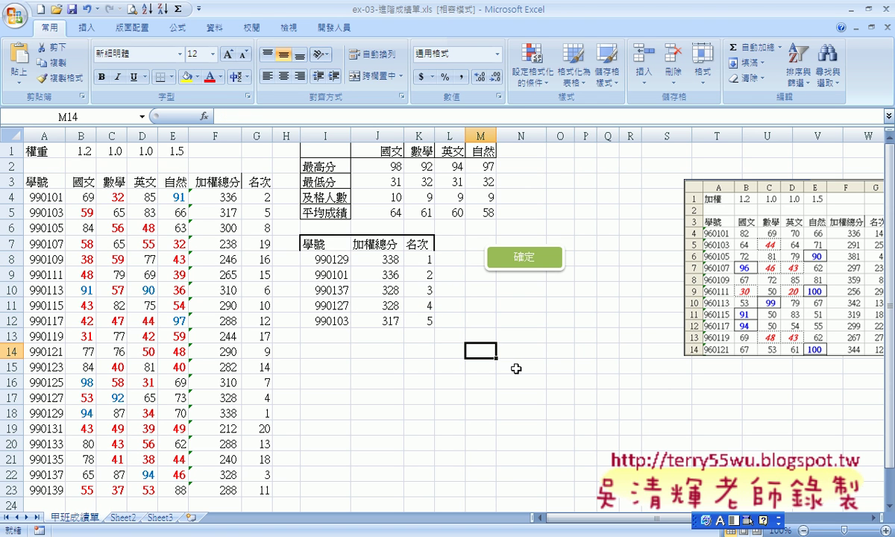
{"action": "left_click_drag", "start_coordinate": [314, 269], "coordinate": [416, 318]}
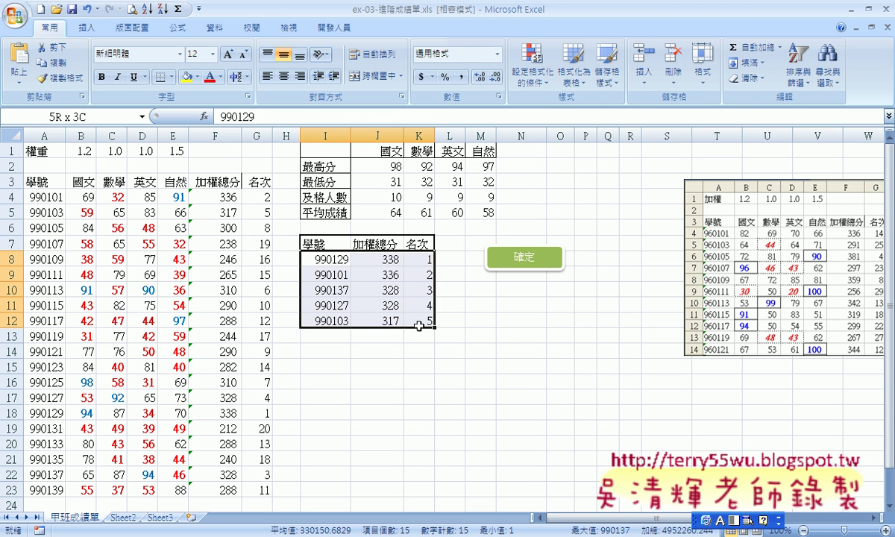
{"action": "key", "text": "Delete"}
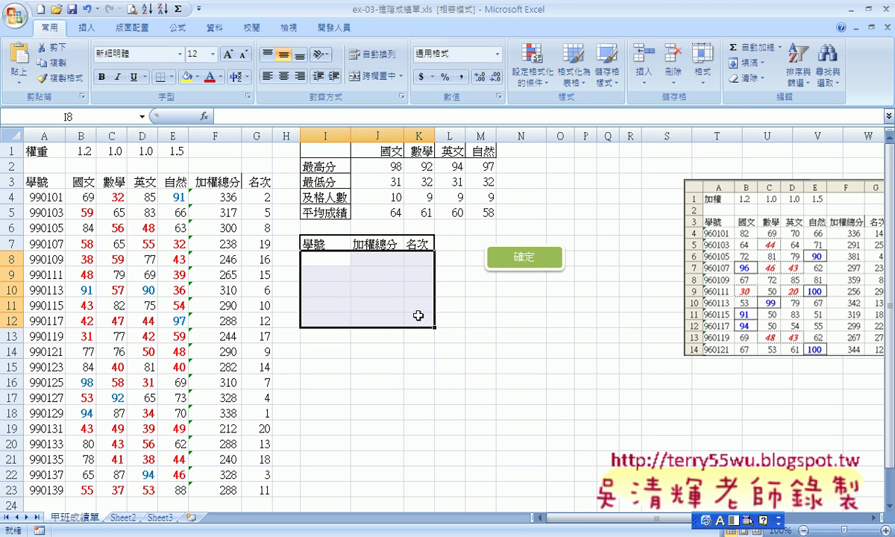
{"action": "left_click", "coordinate": [469, 383]}
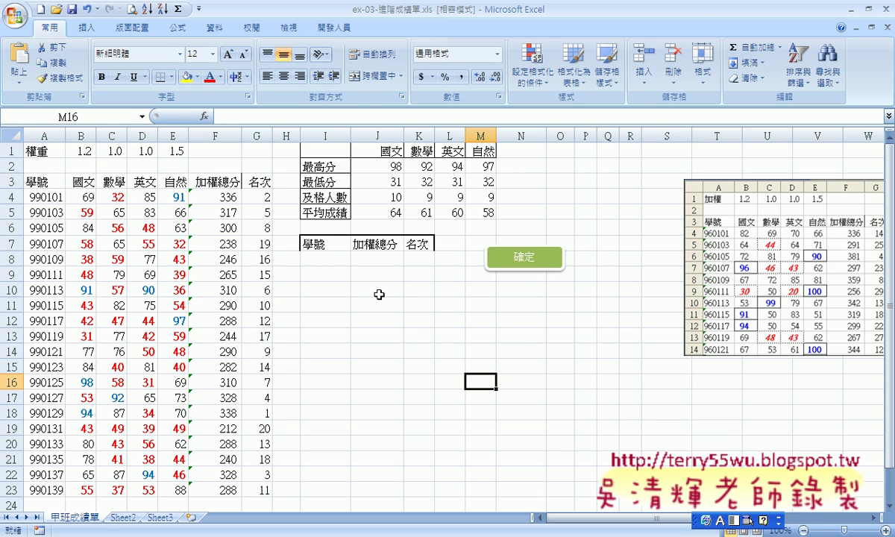
- Run the 確定 button, refilling the top-5 table led by 990127 with 419
{"action": "left_click", "coordinate": [519, 266]}
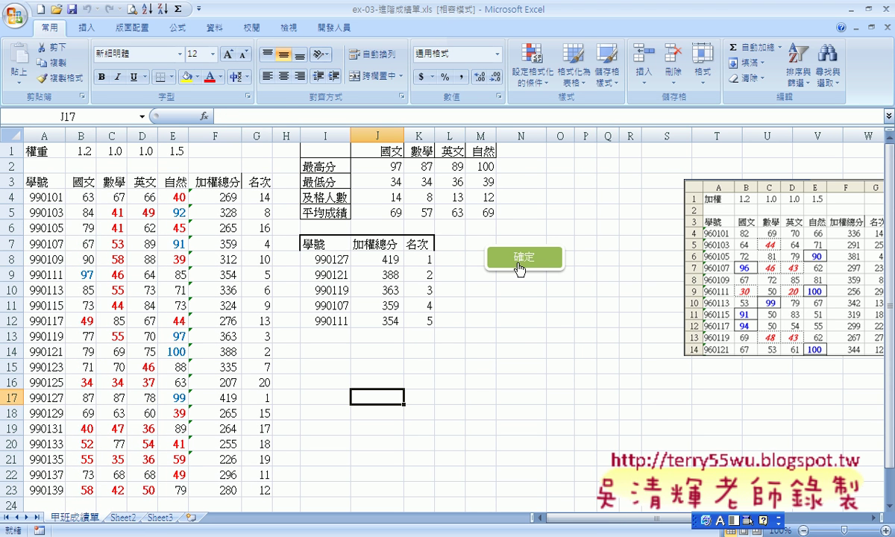